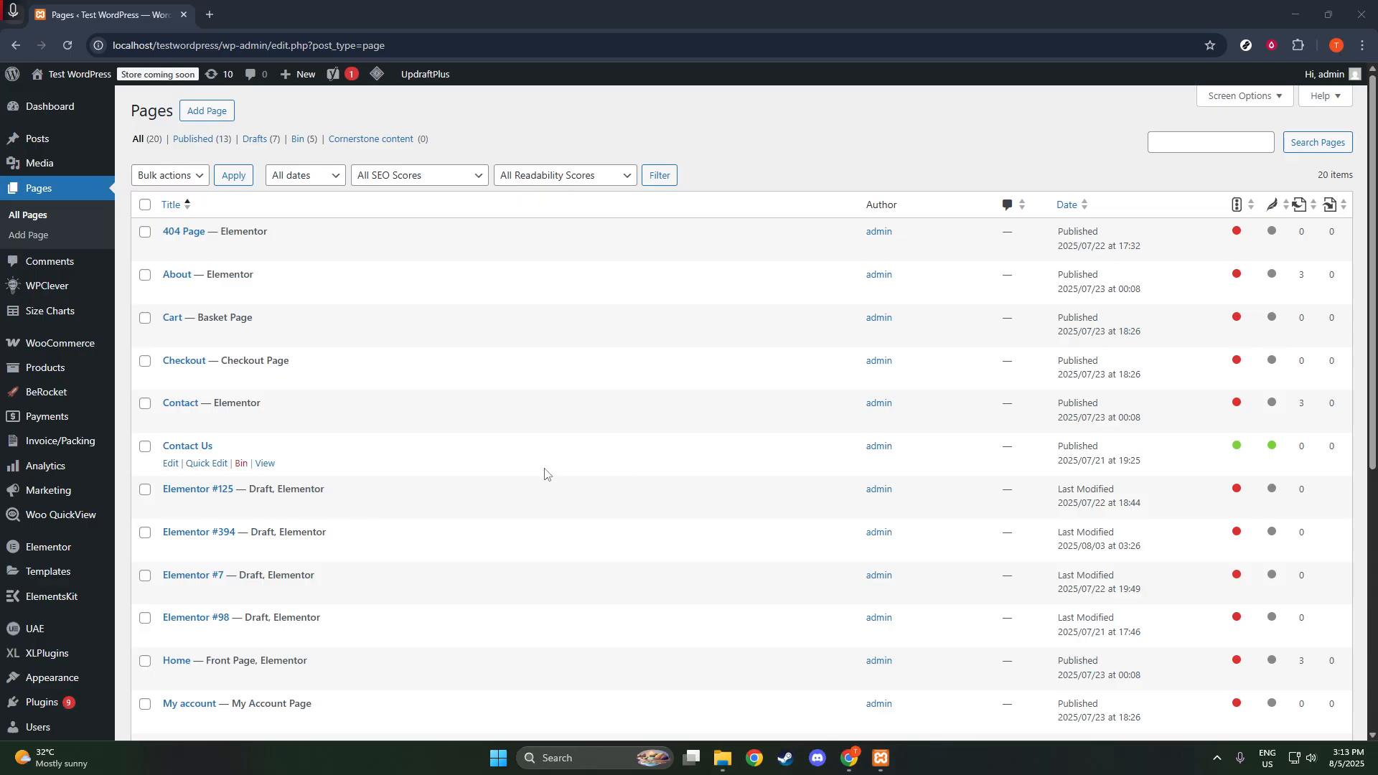
Search the WordPress plugin directory for "yoast seo" from the page for adding plugins
{"action": "scroll", "coordinate": [54, 572], "scroll_direction": "down", "scroll_amount": 2}
{"action": "mouse_move", "coordinate": [57, 567]}
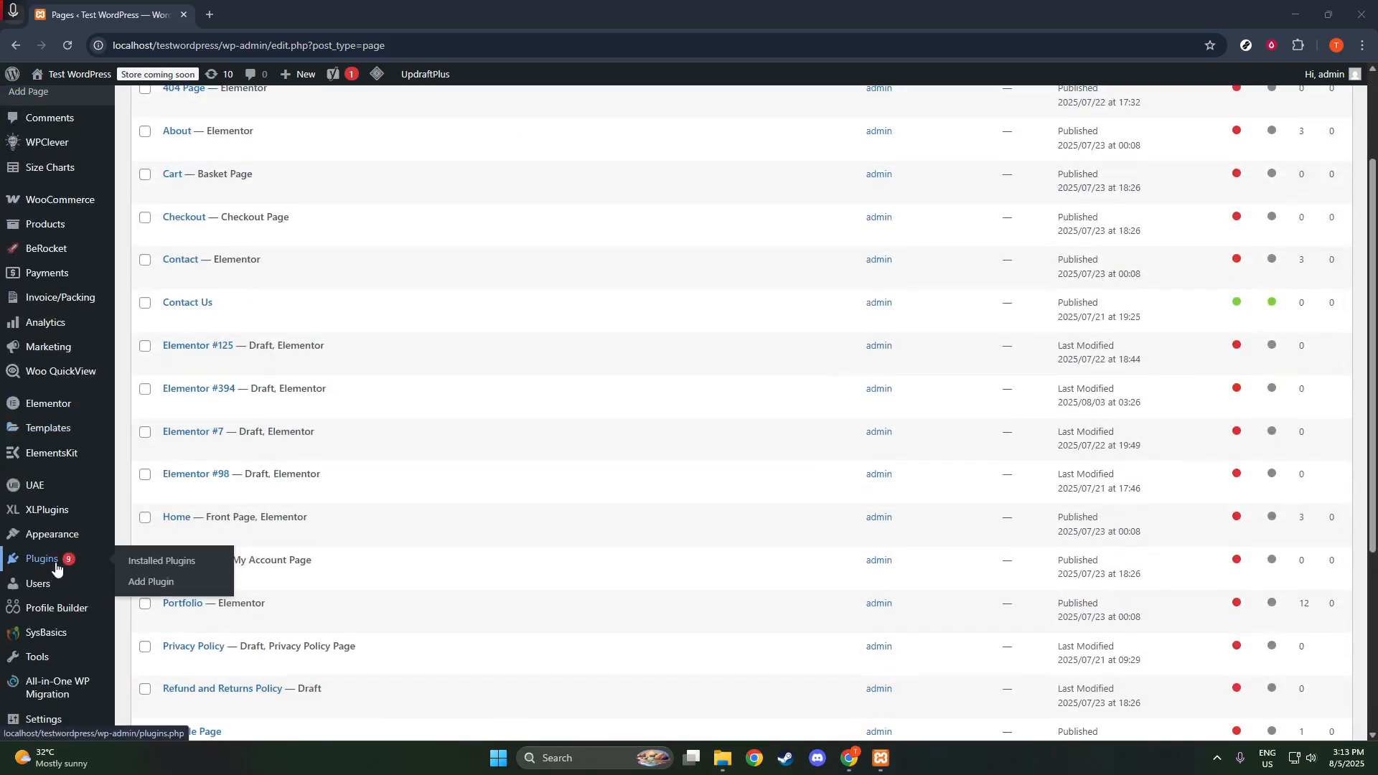
{"action": "left_click", "coordinate": [185, 583]}
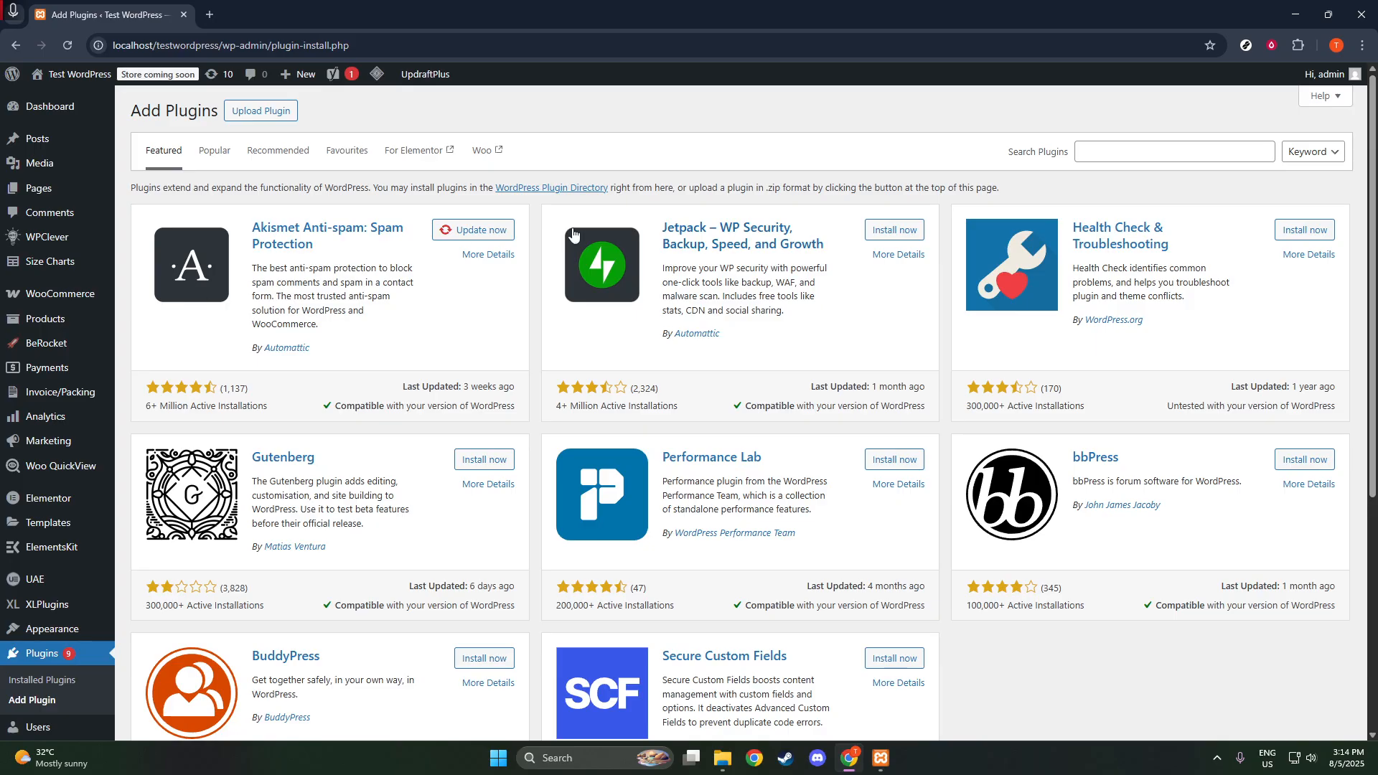
{"action": "left_click", "coordinate": [1129, 157]}
{"action": "type", "text": "y"}
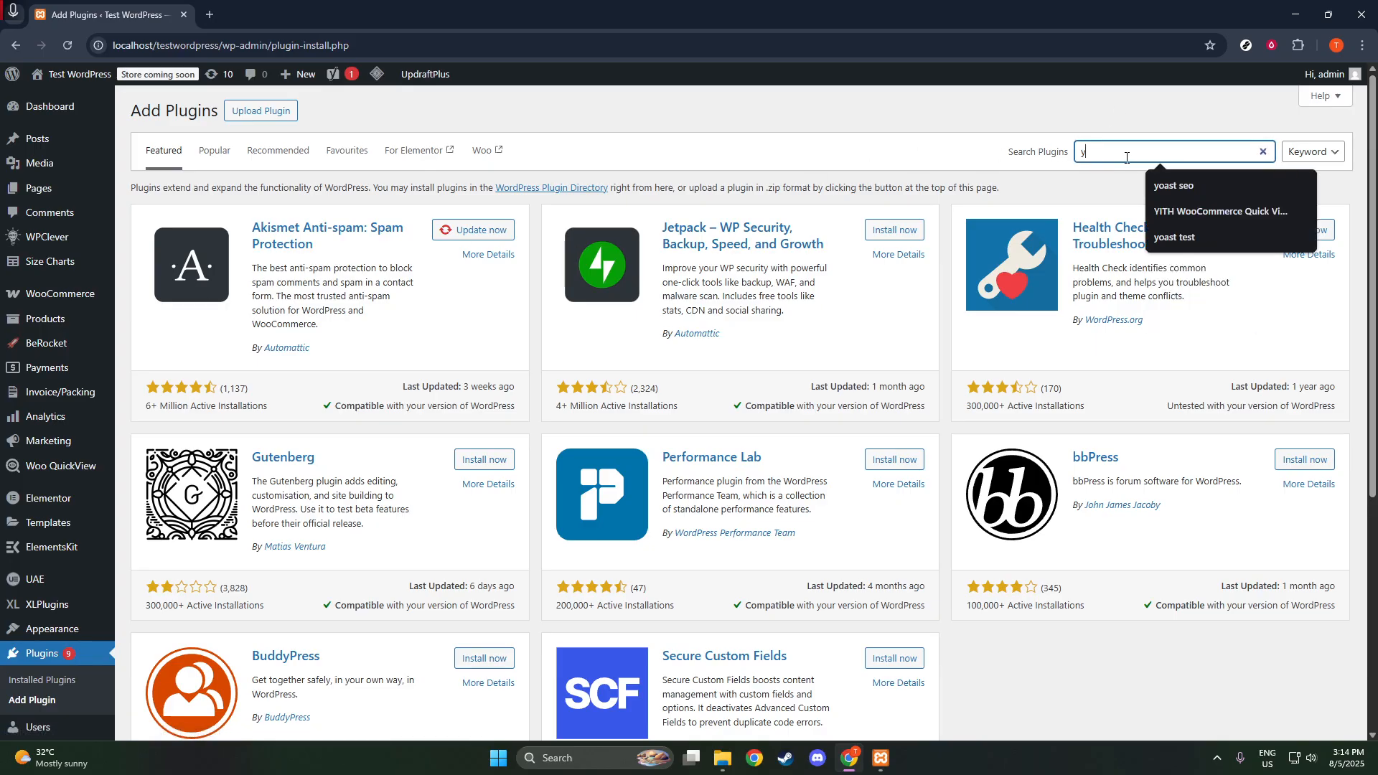
{"action": "type", "text": "oast seo"}
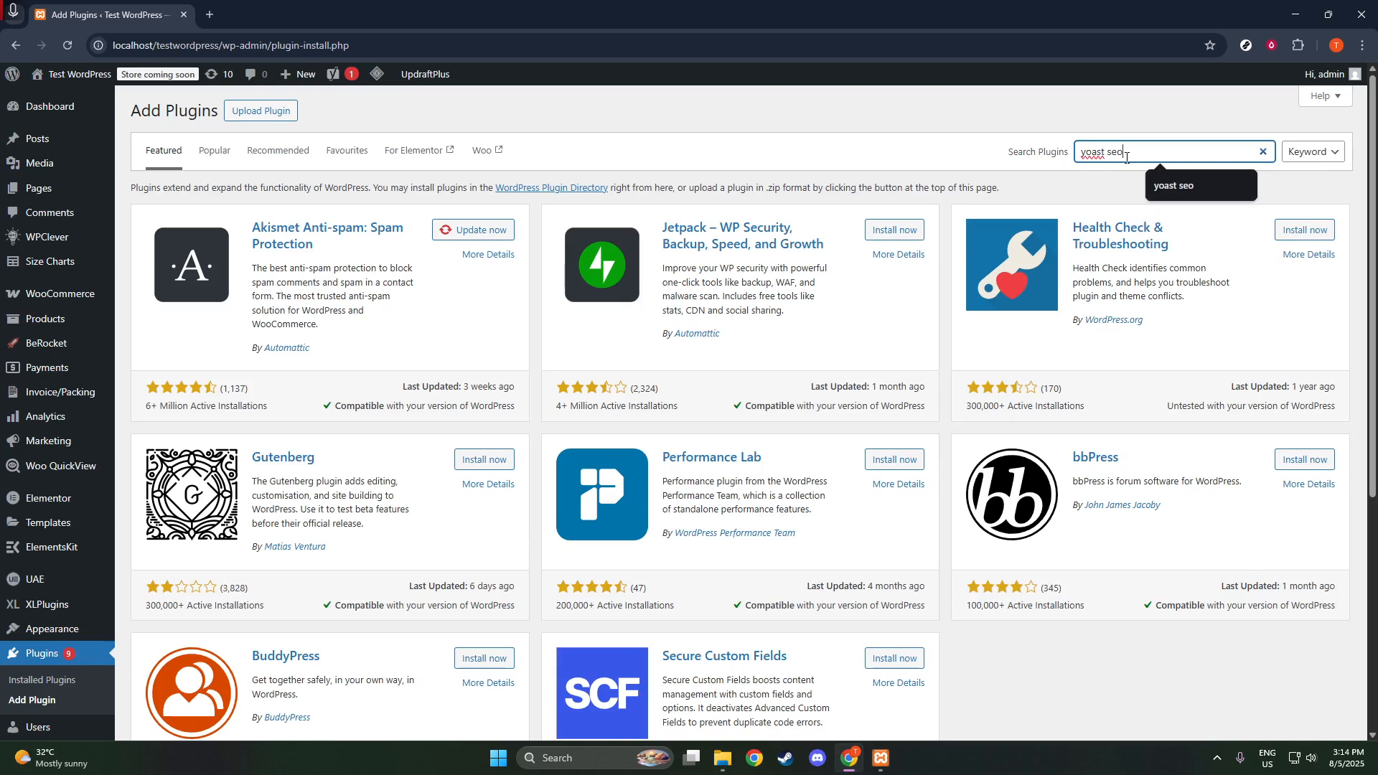
{"action": "key", "text": "Return"}
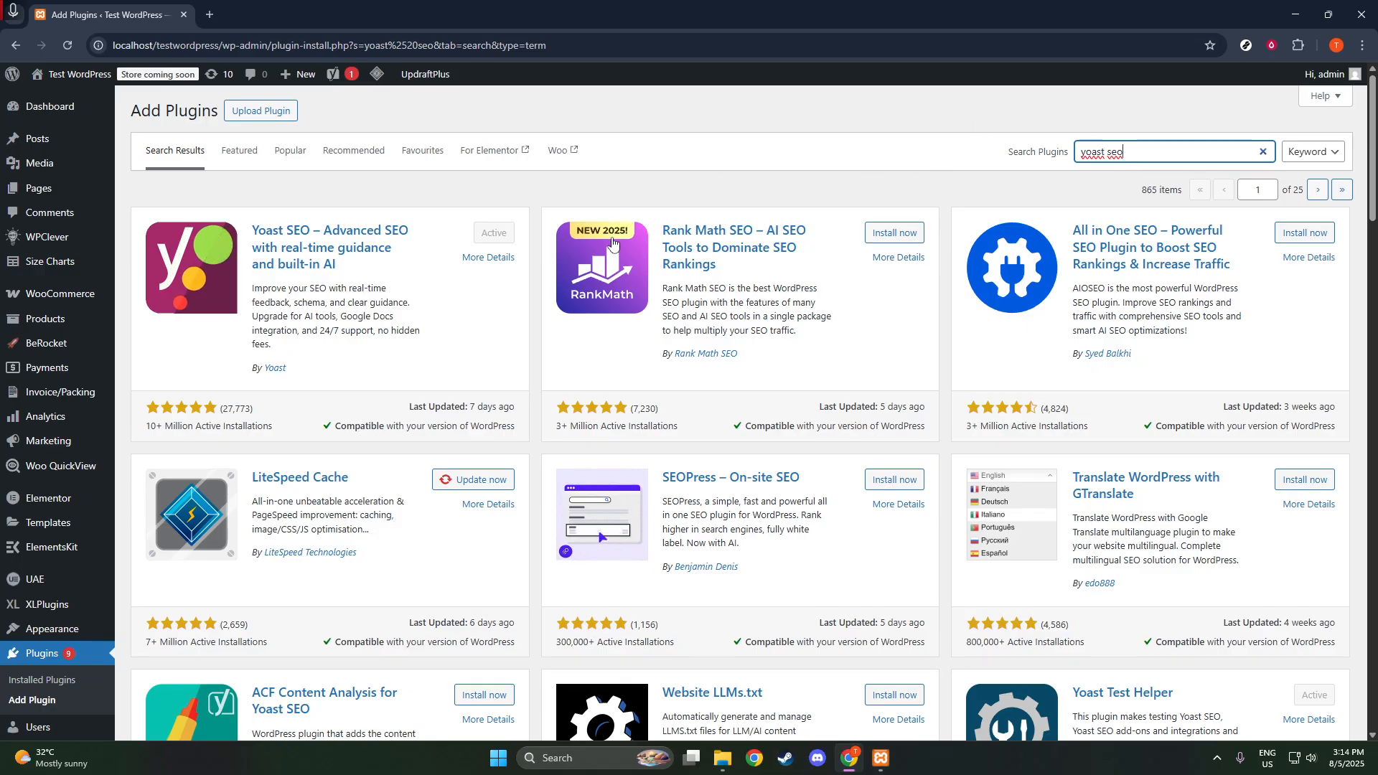
Open Yoast SEO's first-time configuration and expand its Site representation section for editing
{"action": "scroll", "coordinate": [71, 560], "scroll_direction": "down", "scroll_amount": 3}
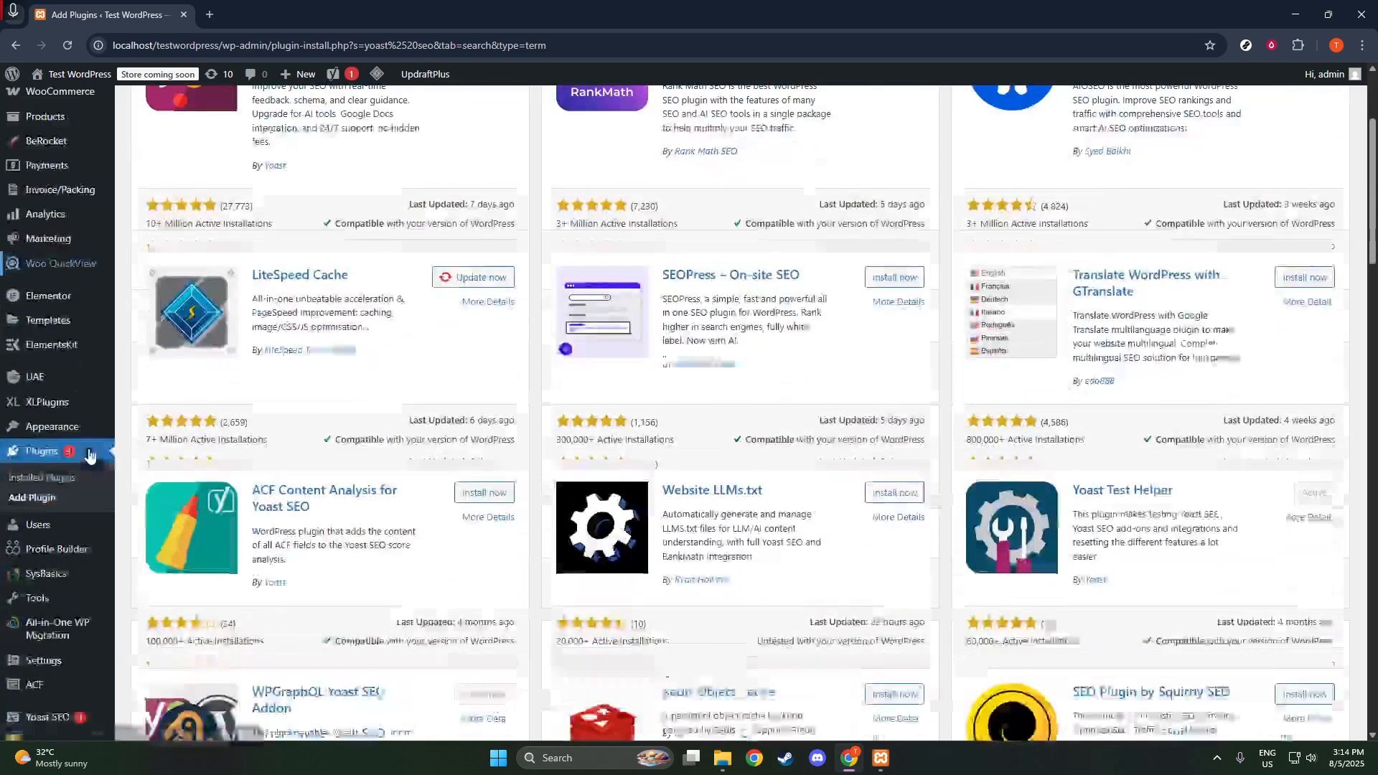
{"action": "scroll", "coordinate": [68, 574], "scroll_direction": "down", "scroll_amount": 1}
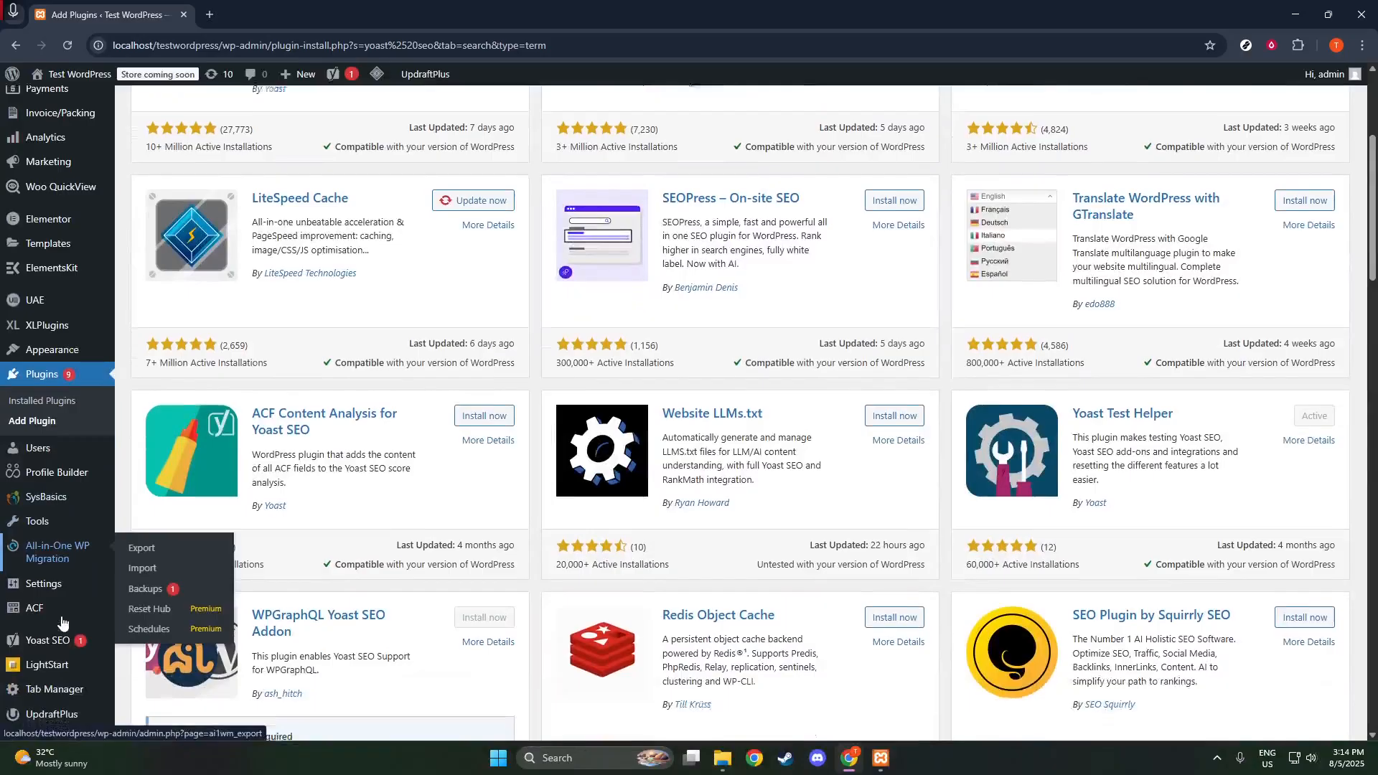
{"action": "mouse_move", "coordinate": [63, 632]}
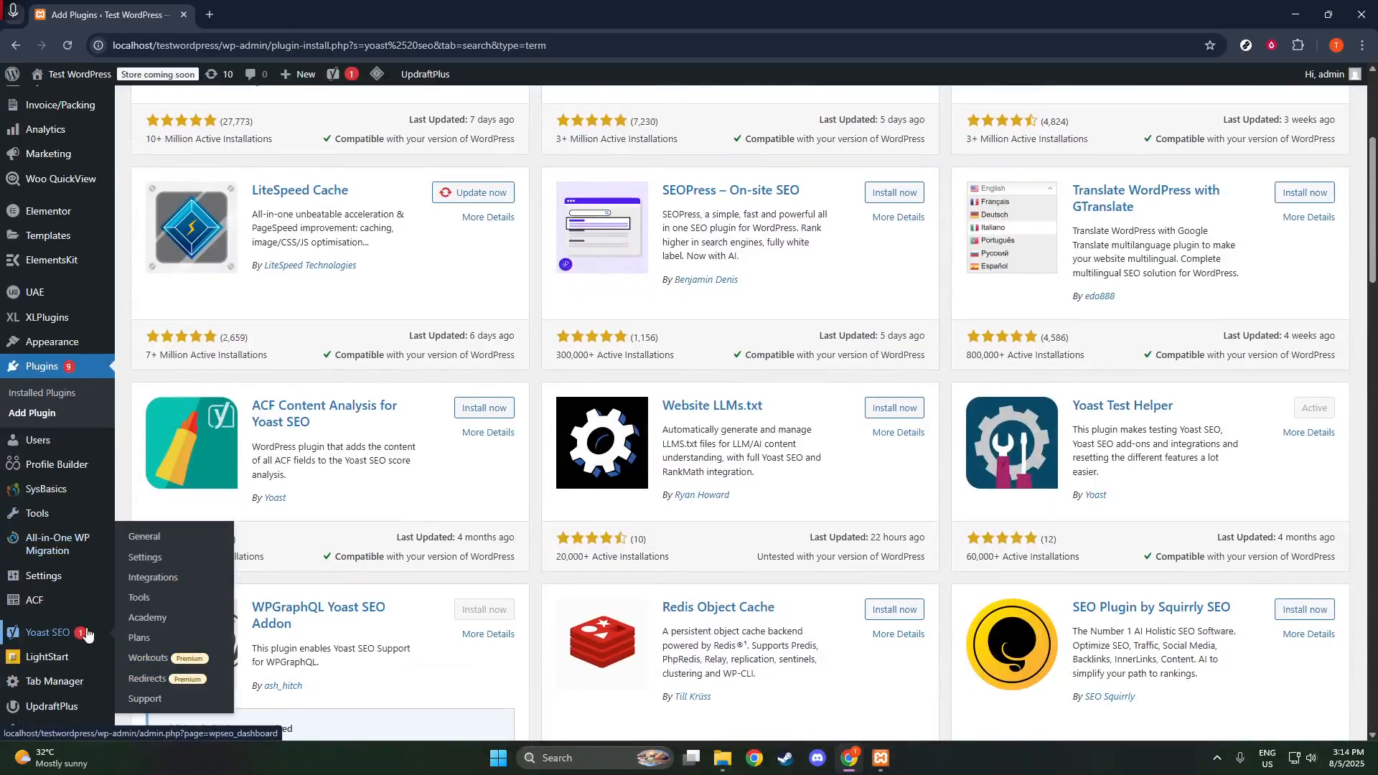
{"action": "left_click", "coordinate": [158, 538]}
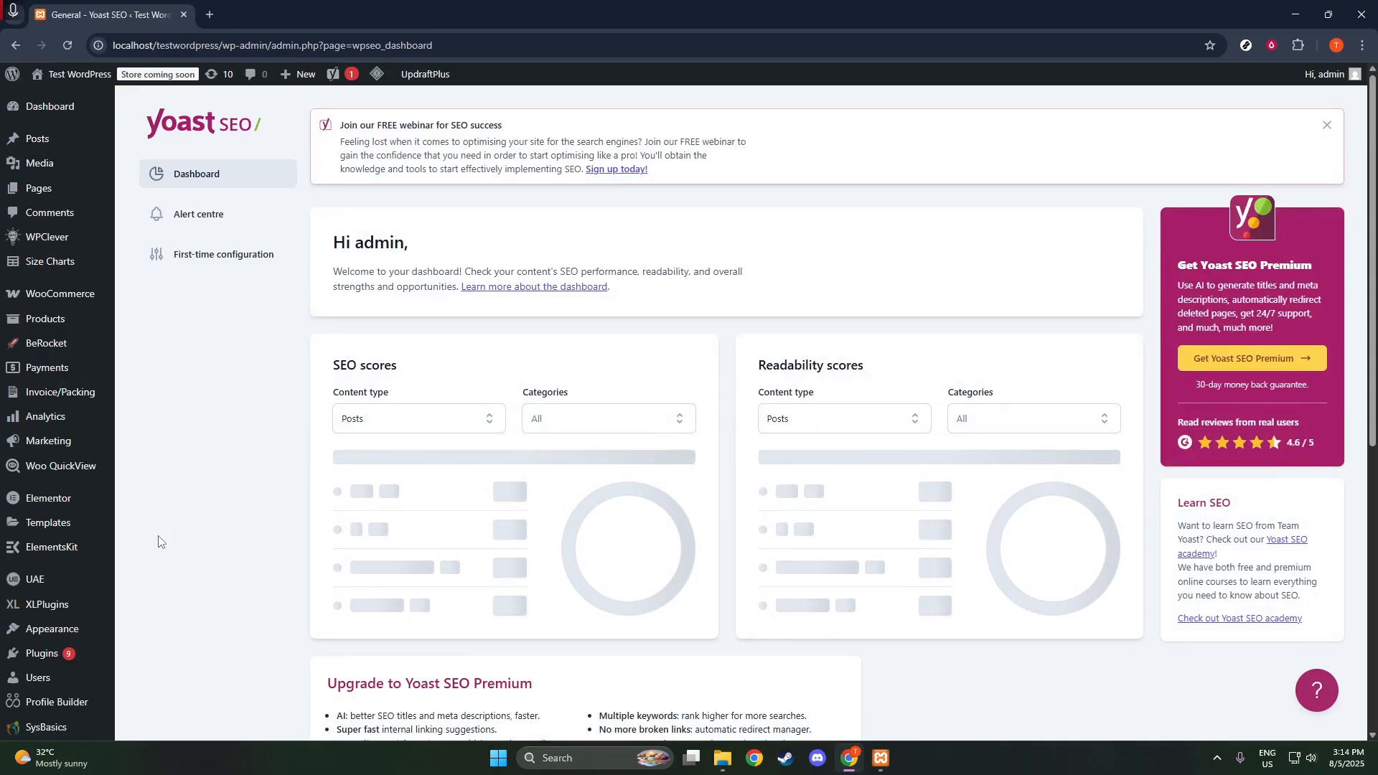
{"action": "left_click", "coordinate": [252, 263]}
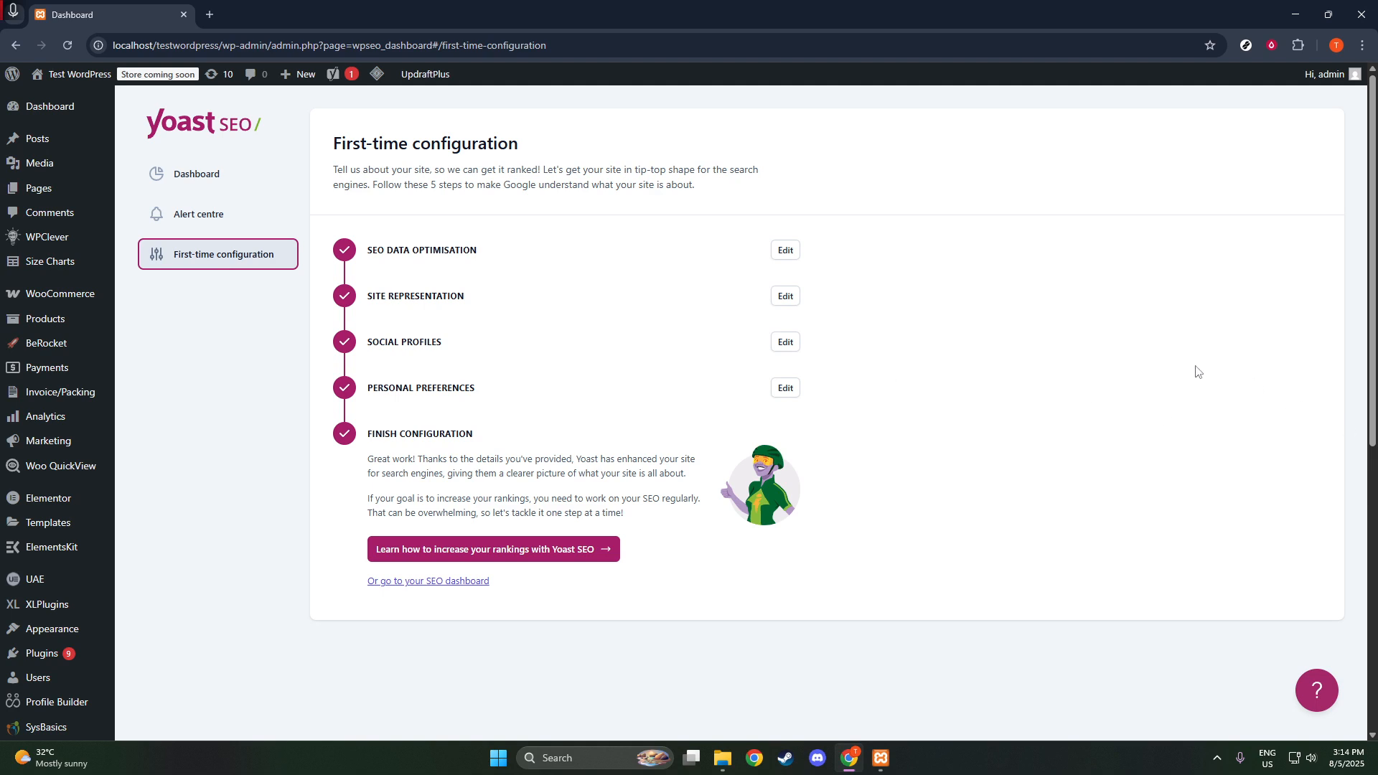
{"action": "left_click", "coordinate": [786, 297]}
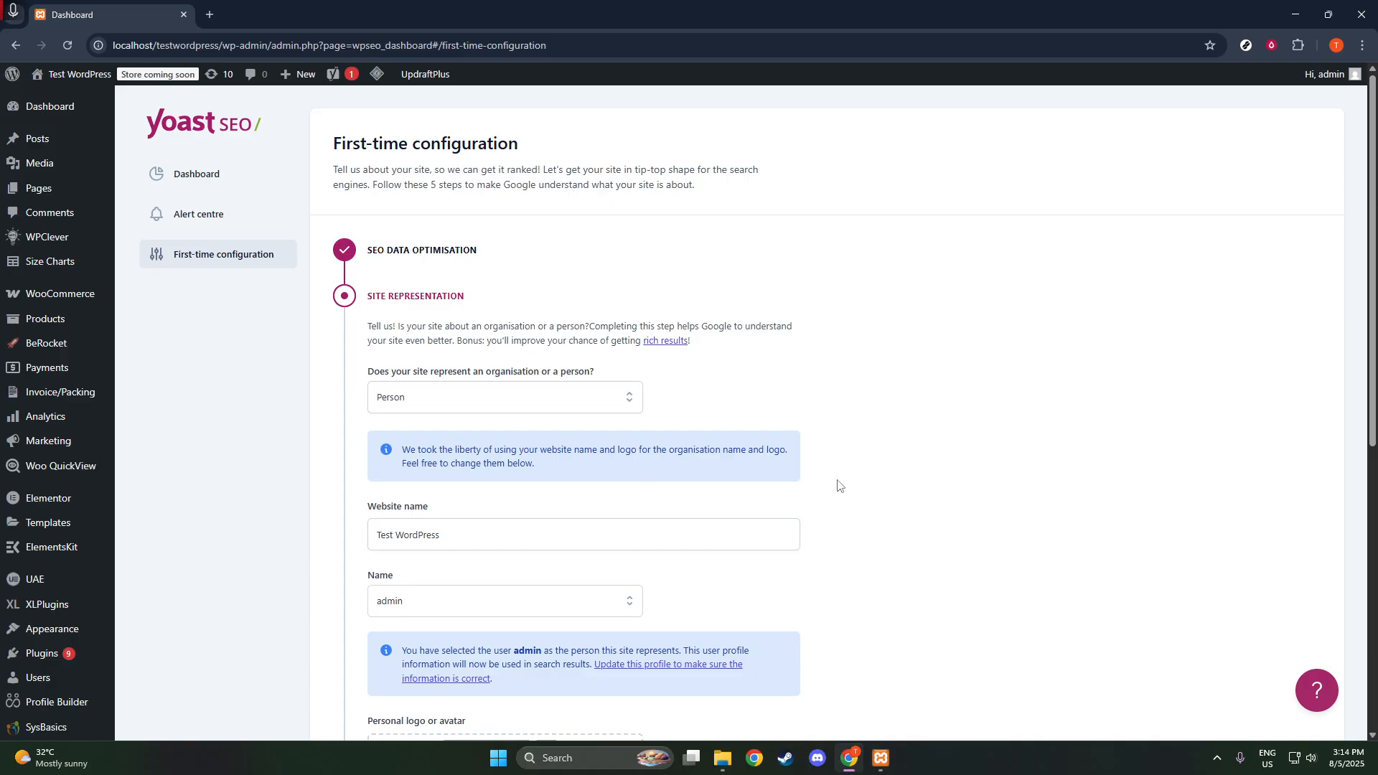
Open the published Contact Us page in the editor and go to its Yoast SEO focus keyphrase settings
{"action": "left_click", "coordinate": [54, 192]}
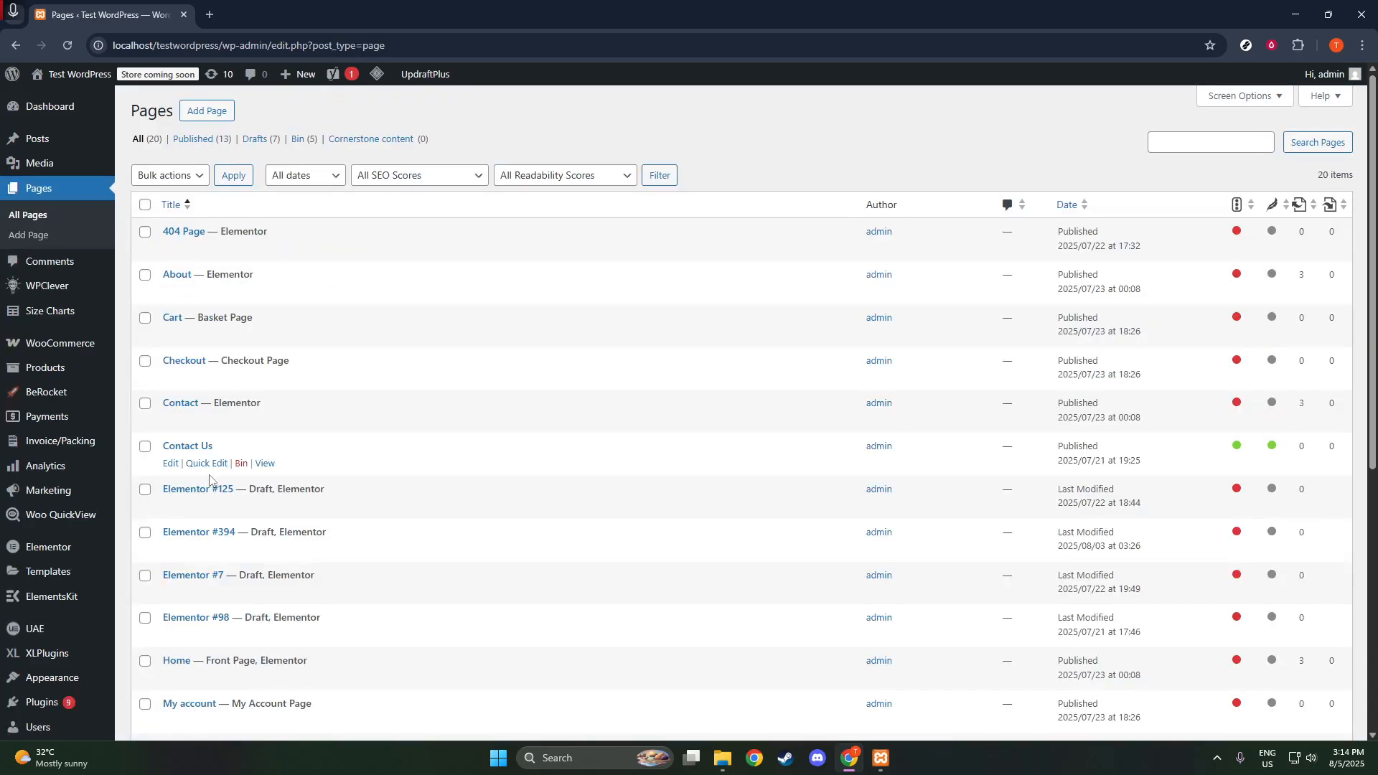
{"action": "left_click", "coordinate": [173, 465]}
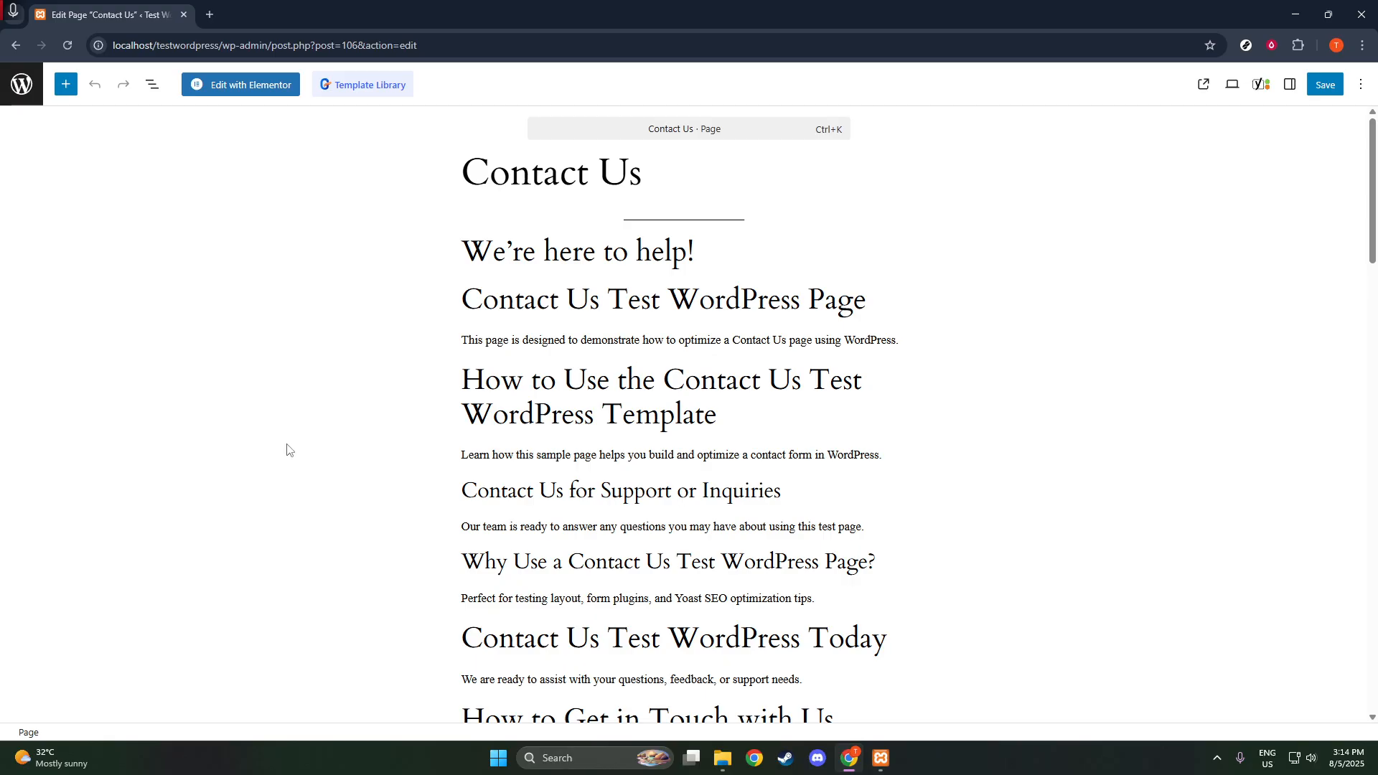
{"action": "scroll", "coordinate": [287, 451], "scroll_direction": "down", "scroll_amount": 14}
{"action": "scroll", "coordinate": [464, 476], "scroll_direction": "down", "scroll_amount": 10}
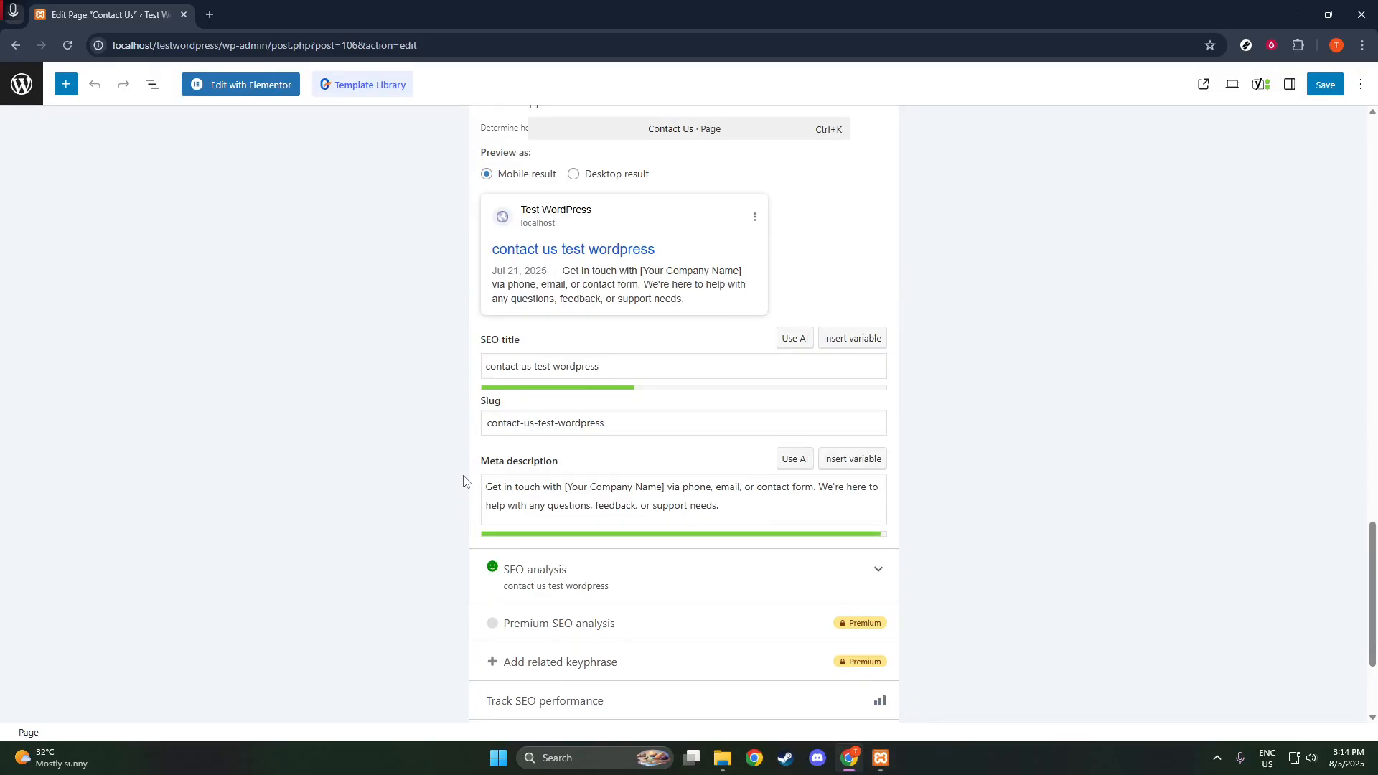
{"action": "scroll", "coordinate": [465, 481], "scroll_direction": "up", "scroll_amount": 4}
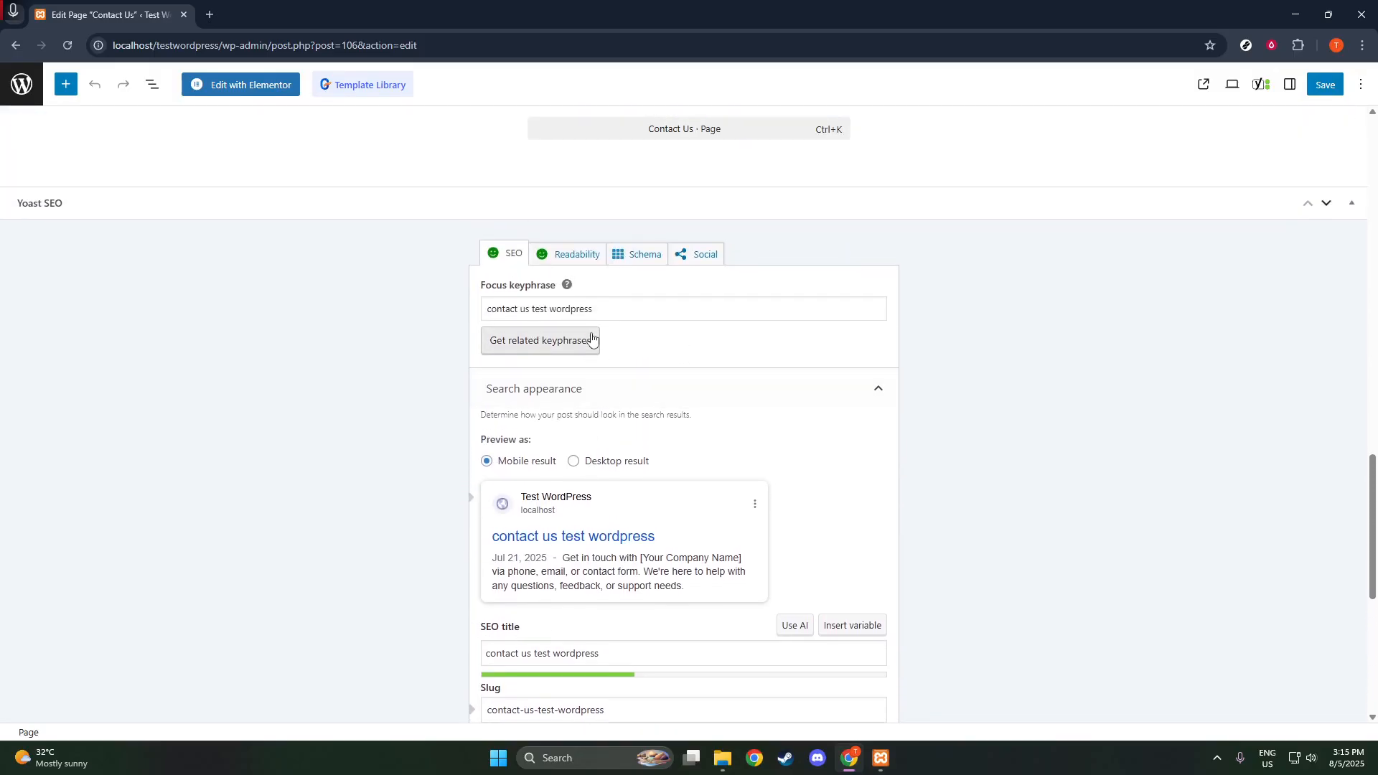
Replace the Contact Us page's Yoast focus keyphrase with "contact us test wordpress"
{"action": "left_click", "coordinate": [610, 314]}
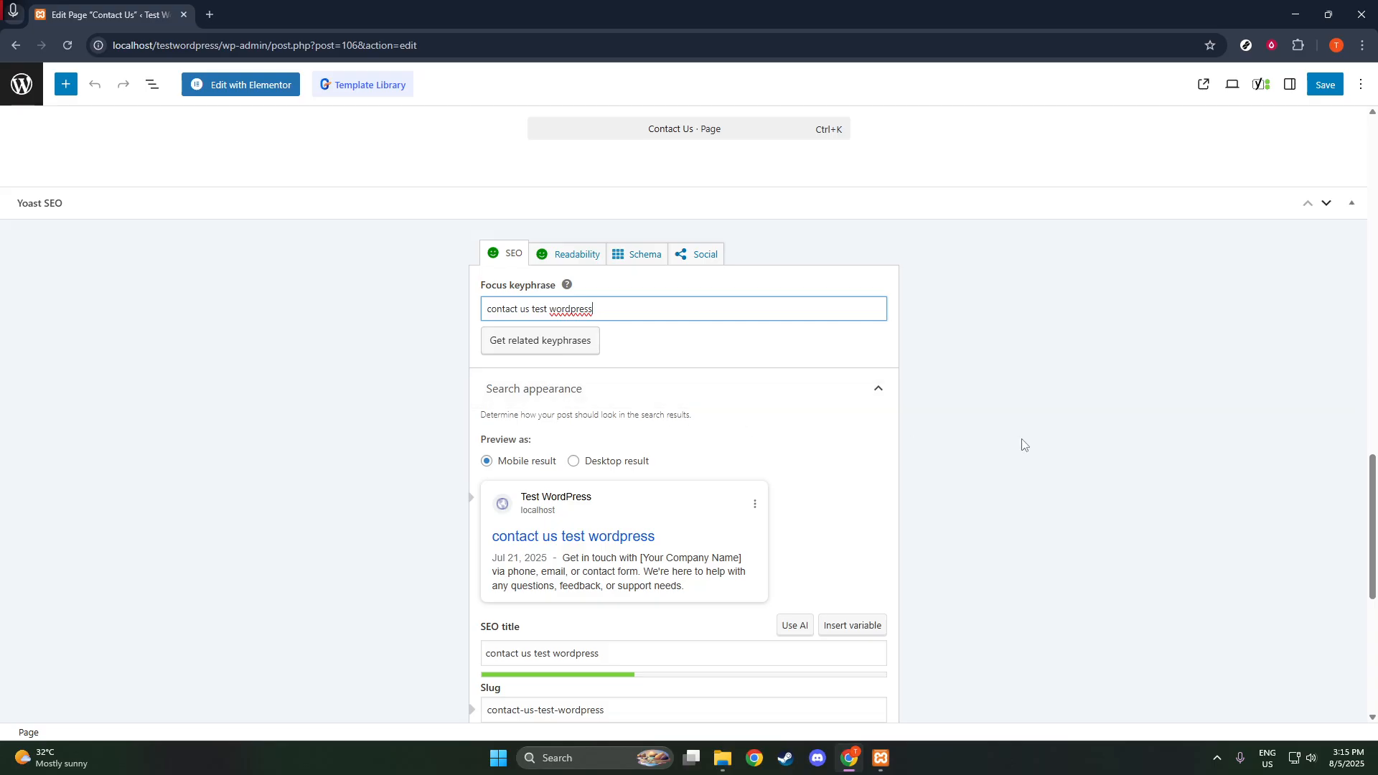
{"action": "scroll", "coordinate": [816, 508], "scroll_direction": "down", "scroll_amount": 7}
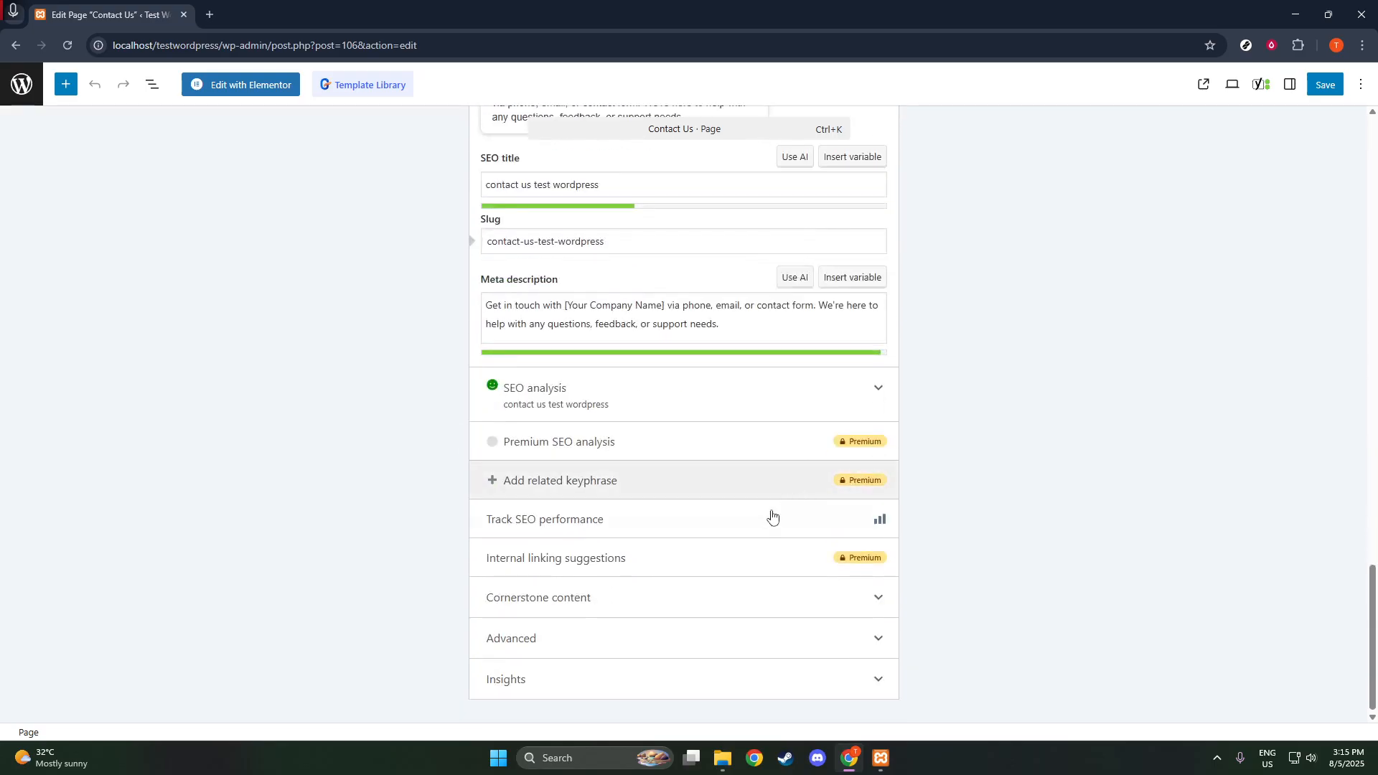
{"action": "scroll", "coordinate": [790, 528], "scroll_direction": "up", "scroll_amount": 6}
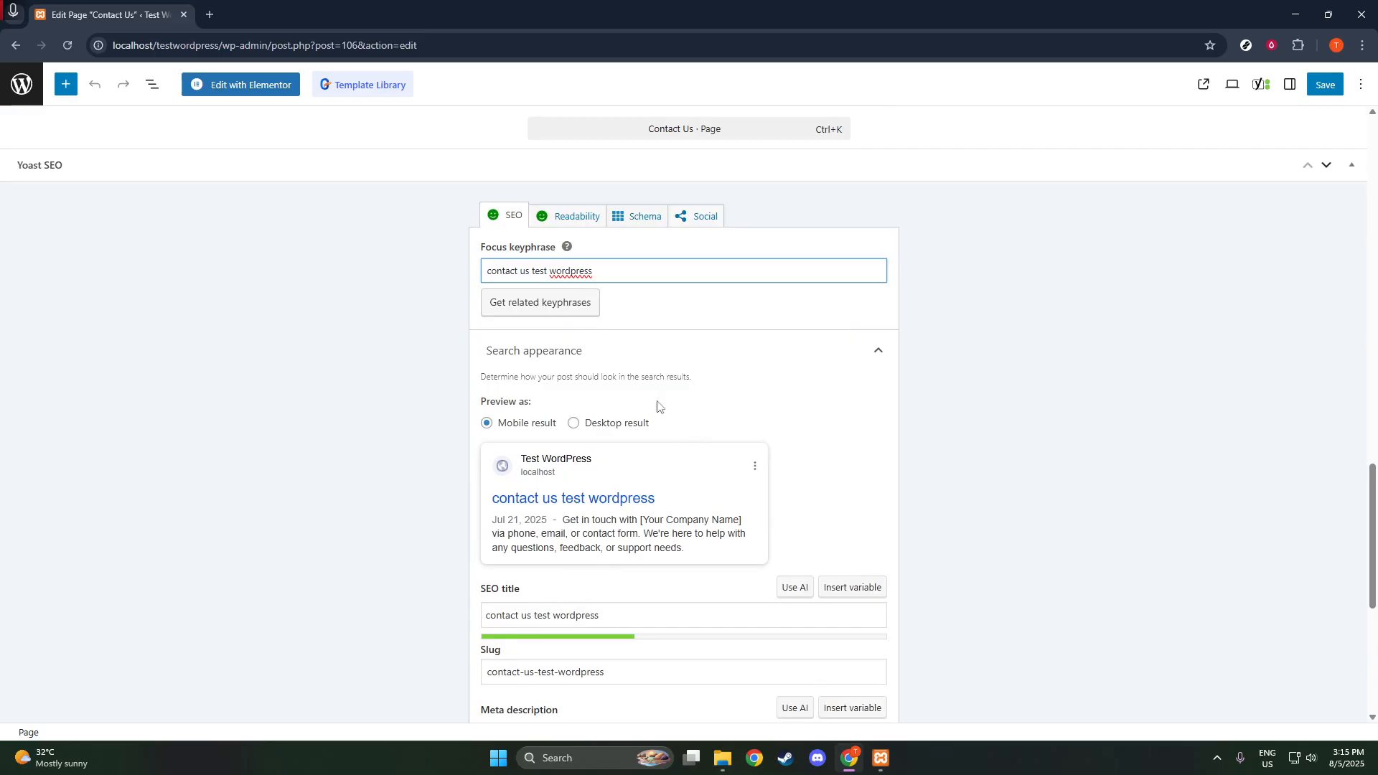
{"action": "left_click_drag", "start_coordinate": [607, 270], "coordinate": [463, 285]}
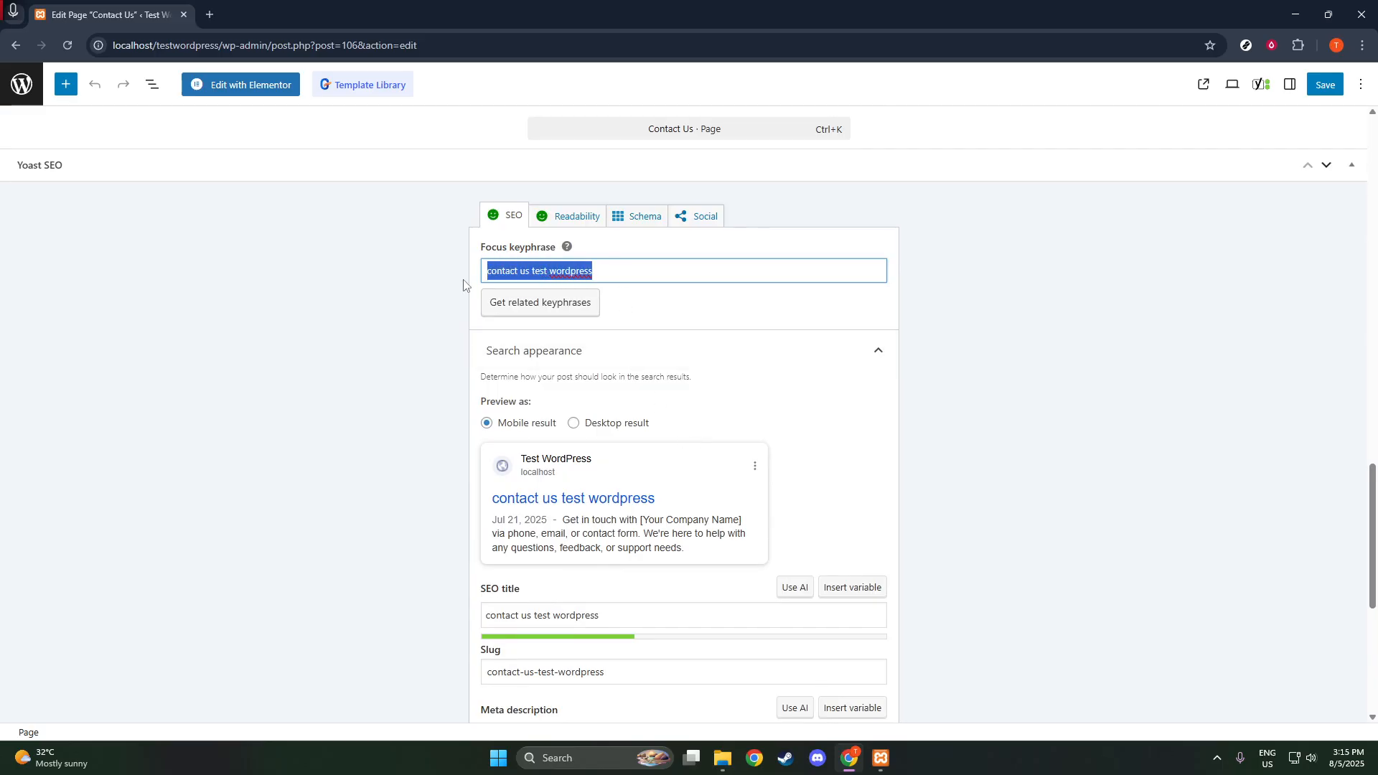
{"action": "type", "text": "con"}
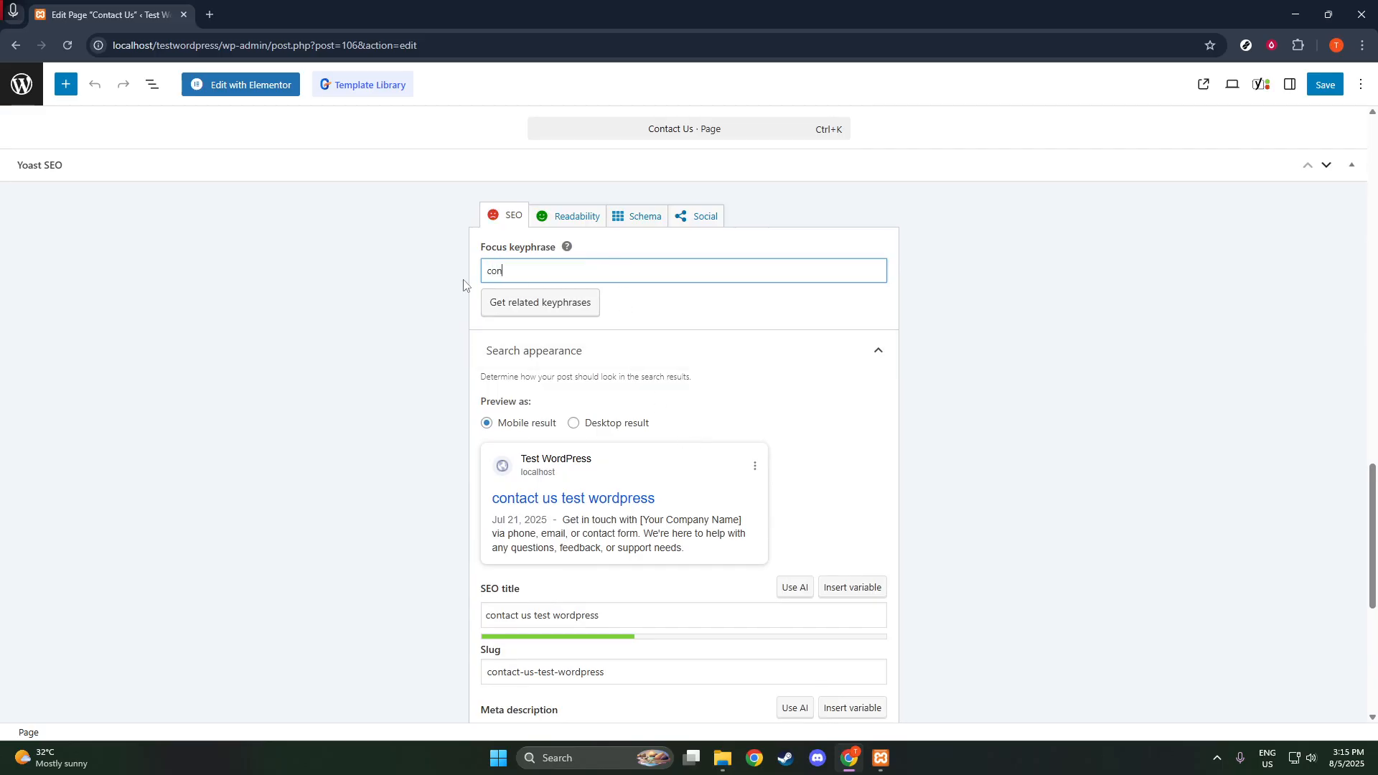
{"action": "type", "text": "tact"}
{"action": "key", "text": "BackSpace"}
{"action": "key", "text": "BackSpace"}
{"action": "key", "text": "BackSpace"}
{"action": "key", "text": "BackSpace"}
{"action": "key", "text": "BackSpace"}
{"action": "key", "text": "BackSpace"}
{"action": "key", "text": "BackSpace"}
{"action": "key", "text": "BackSpace"}
{"action": "type", "text": "test"}
{"action": "key", "text": "BackSpace"}
{"action": "key", "text": "BackSpace"}
{"action": "key", "text": "BackSpace"}
{"action": "key", "text": "BackSpace"}
{"action": "type", "text": "contact us test wordpress"}
{"action": "left_click", "coordinate": [410, 427]}
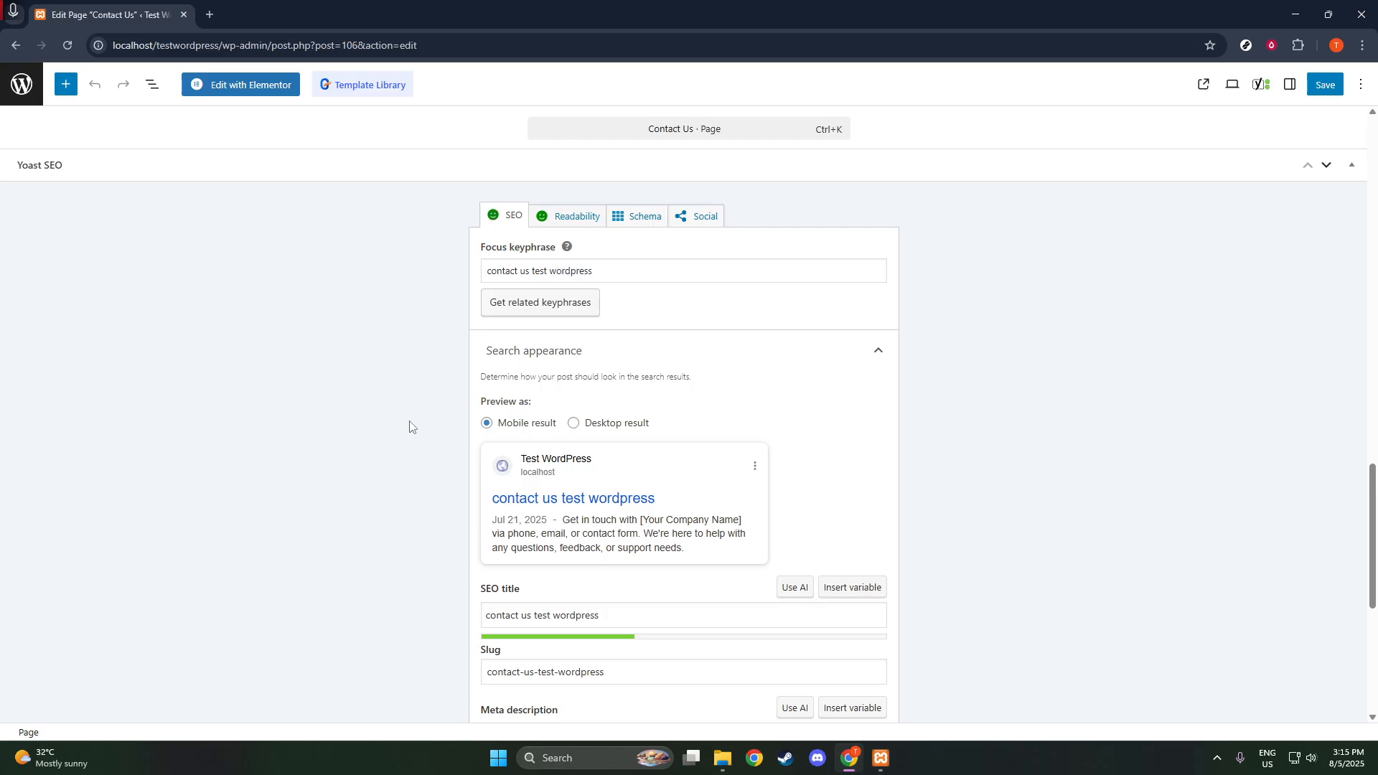